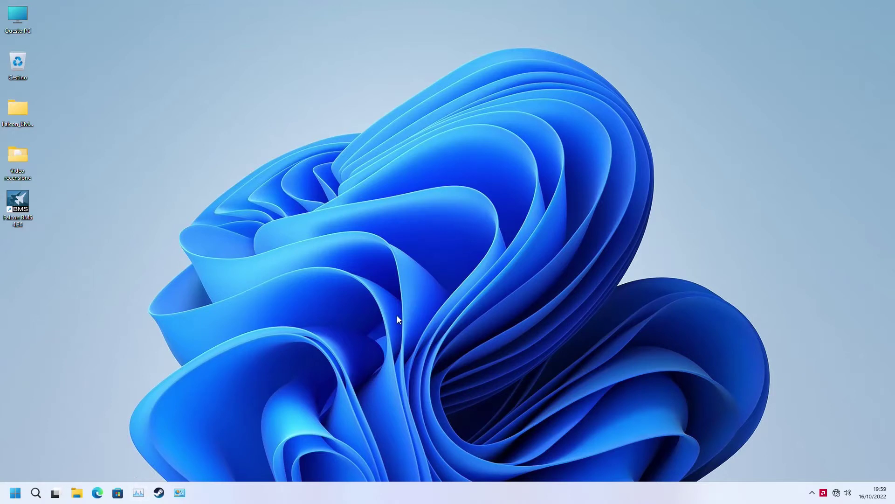
Disable Cortana and OneDrive as startup apps in Task Manager (Gestione attività) and close it.
key(ctrl+shift+Escape)
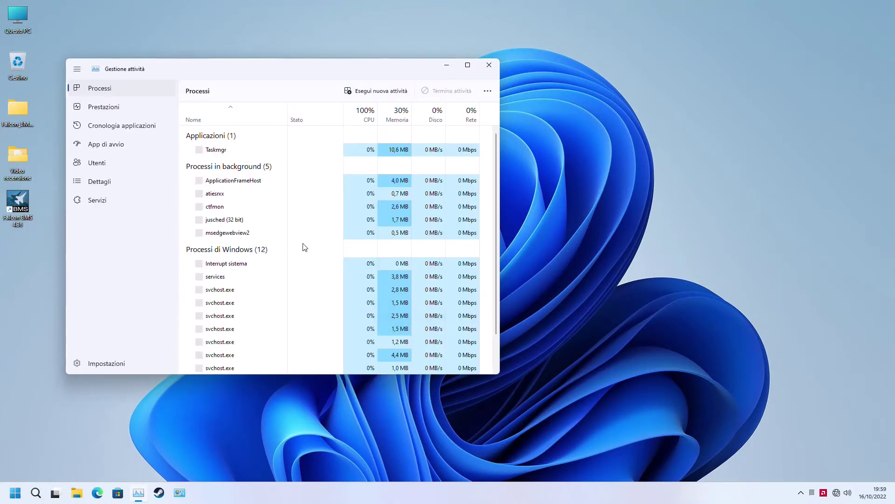
drag(247, 78, 426, 81)
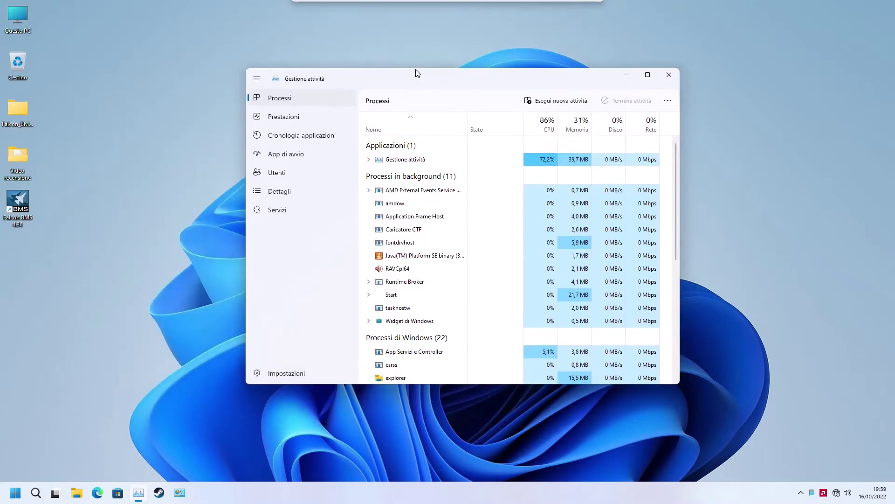
click(290, 149)
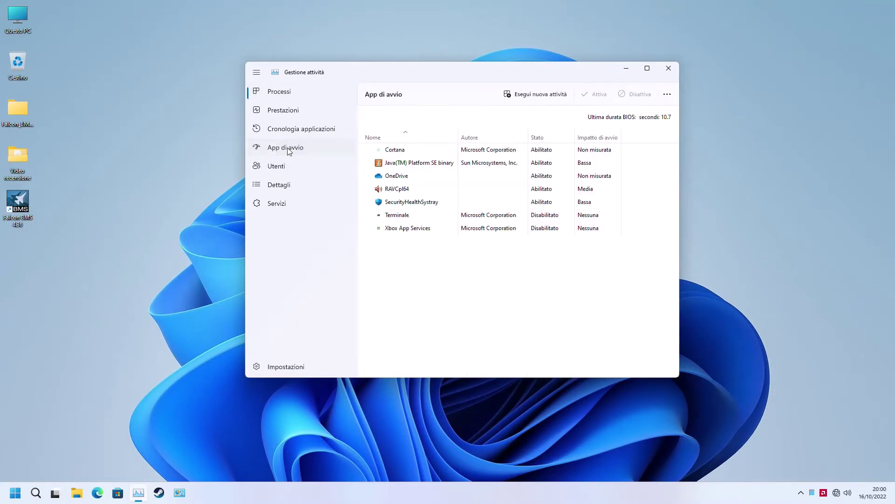
click(396, 152)
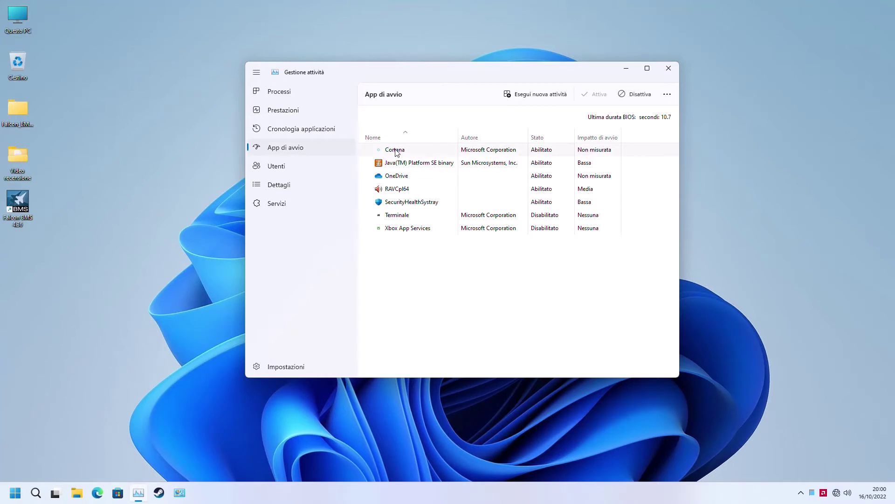
click(635, 96)
click(633, 95)
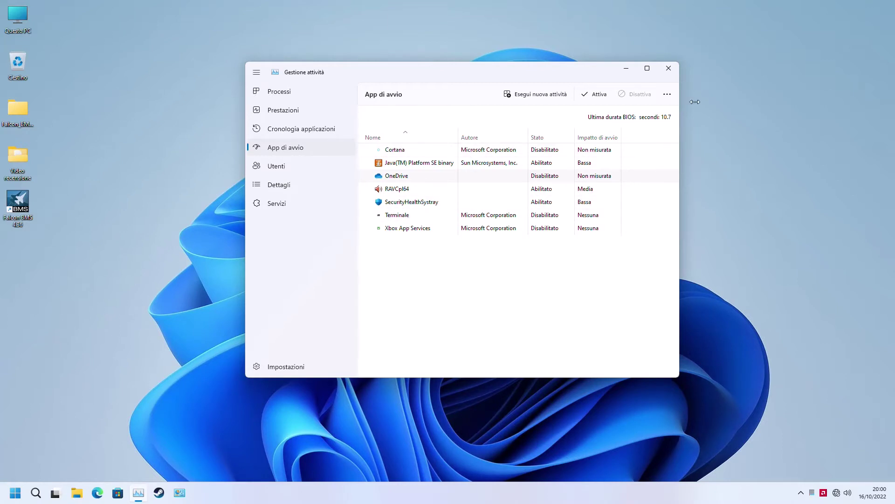
click(668, 69)
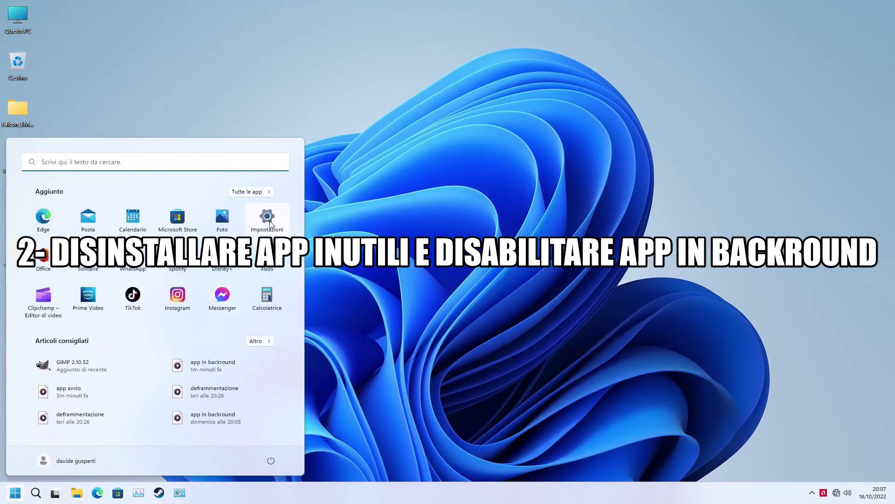
In the installed apps settings, set the background app permission of Microsoft To Do to Mai.
click(269, 220)
click(34, 174)
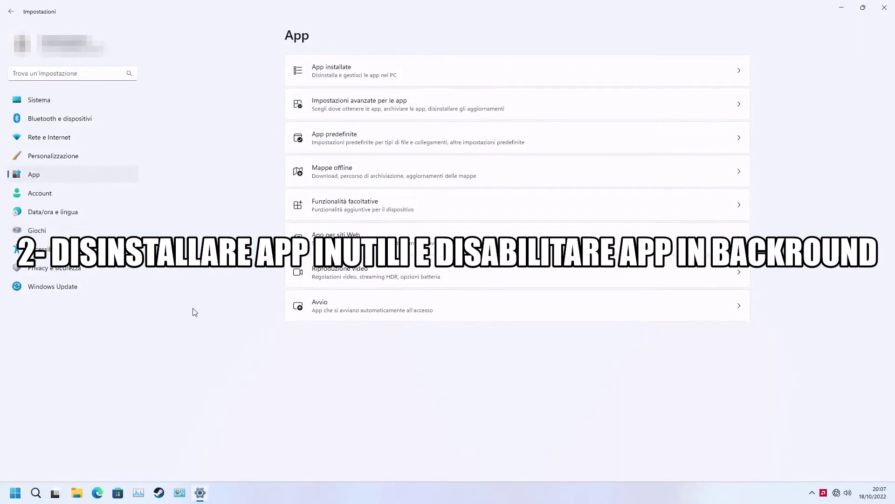
click(334, 66)
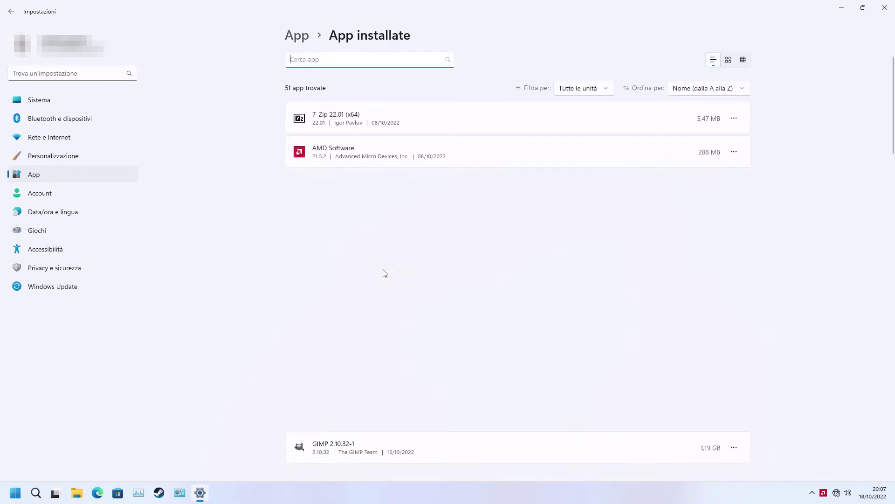
scroll(391, 370, down, 5)
scroll(390, 371, down, 4)
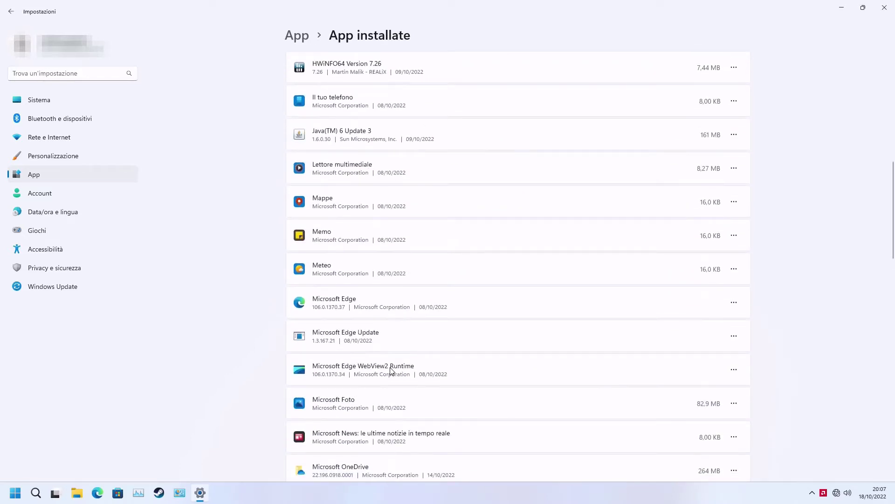
scroll(391, 371, down, 5)
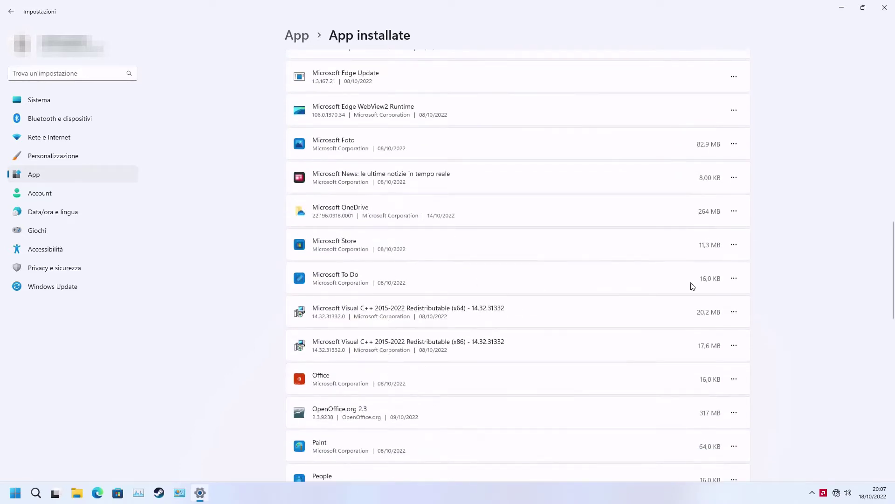
click(734, 277)
click(646, 298)
click(318, 202)
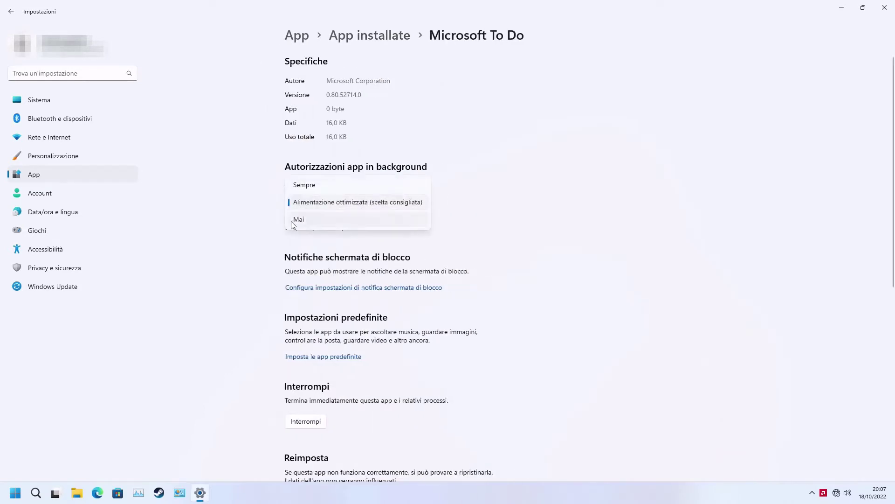
click(294, 222)
Uninstall Microsoft To Do and its settings from its app details page.
scroll(380, 396, down, 5)
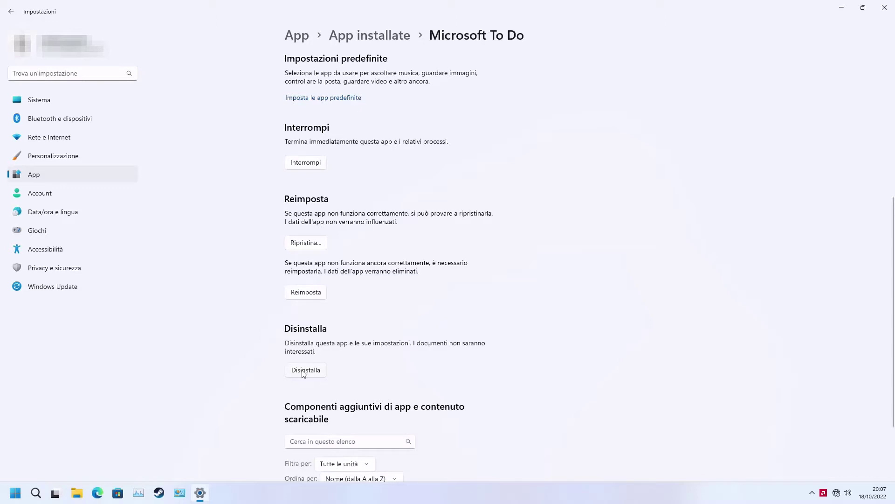
click(303, 373)
click(336, 346)
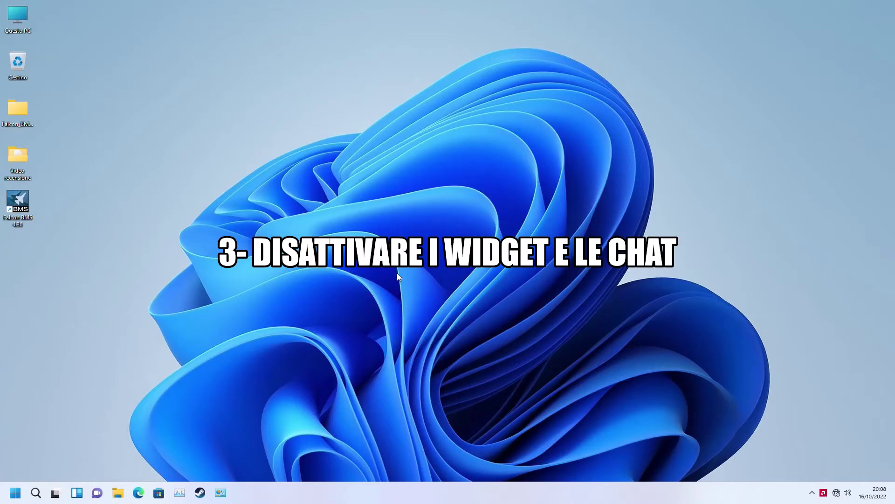
Turn off the Chat and Widget items in the taskbar settings and close Settings.
right_click(285, 492)
click(322, 475)
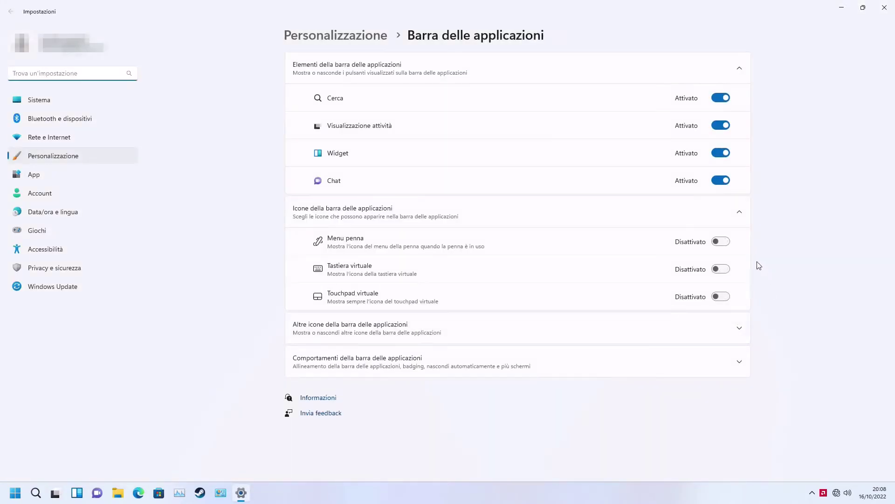
click(721, 180)
click(721, 153)
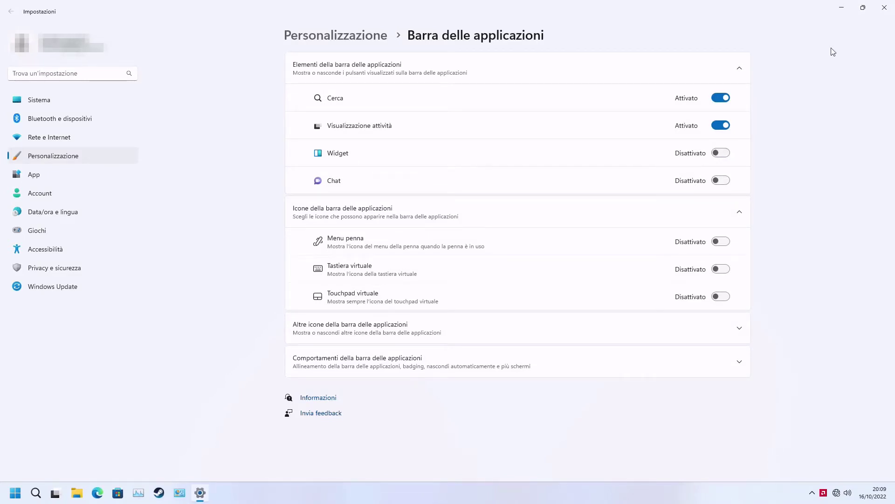
click(884, 7)
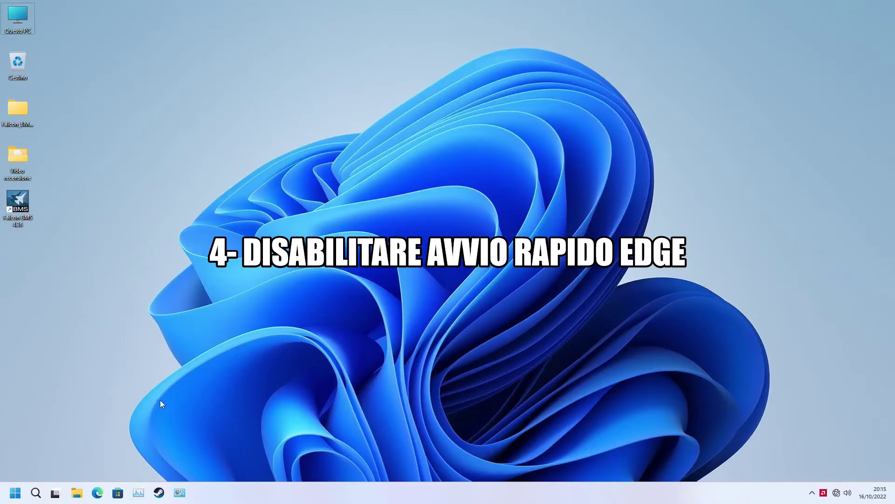
Switch to Microsoft Edge, turn off Avvio rapido in its Sistema e prestazioni settings, and close the browser.
click(98, 492)
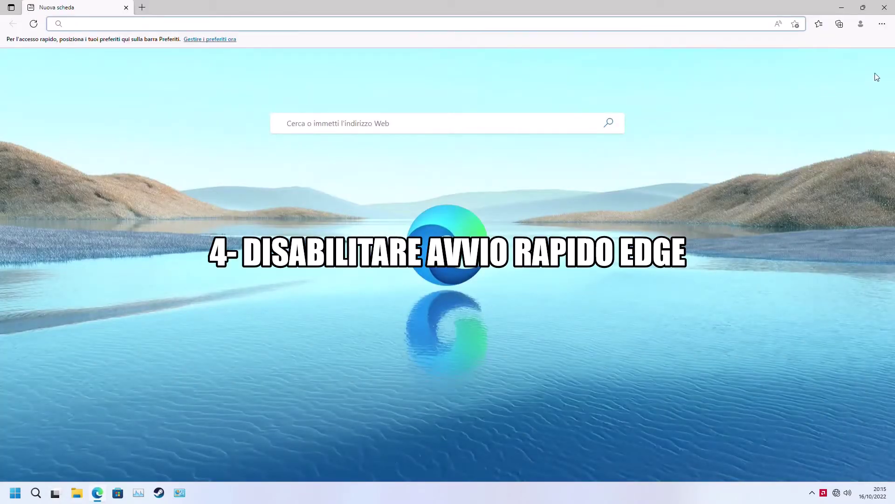
click(882, 24)
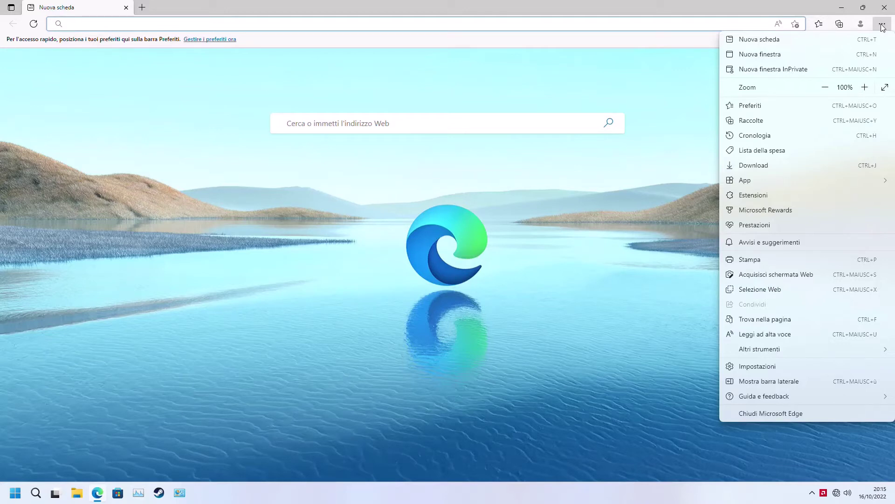
click(748, 369)
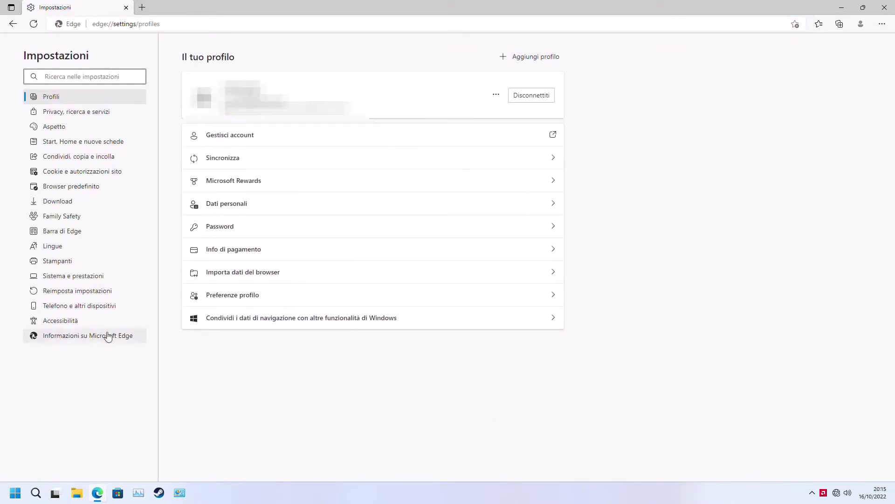
click(64, 278)
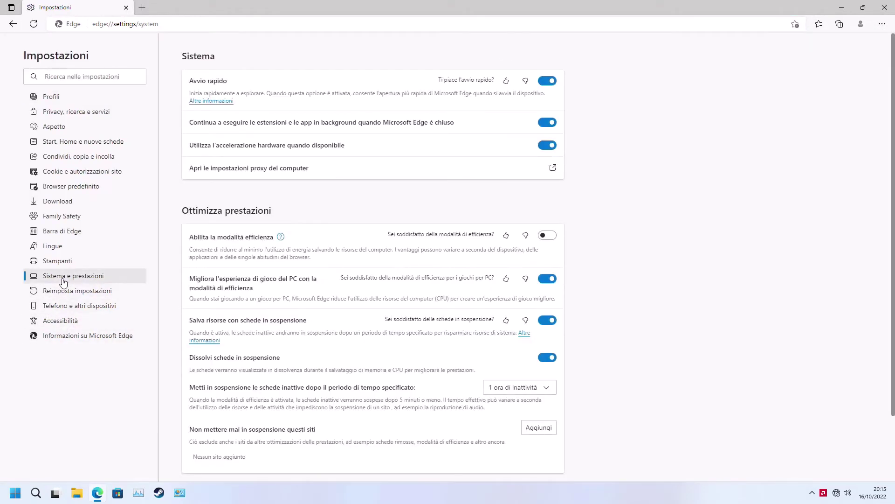
click(544, 82)
scroll(641, 281, down, 2)
scroll(642, 281, up, 2)
click(885, 7)
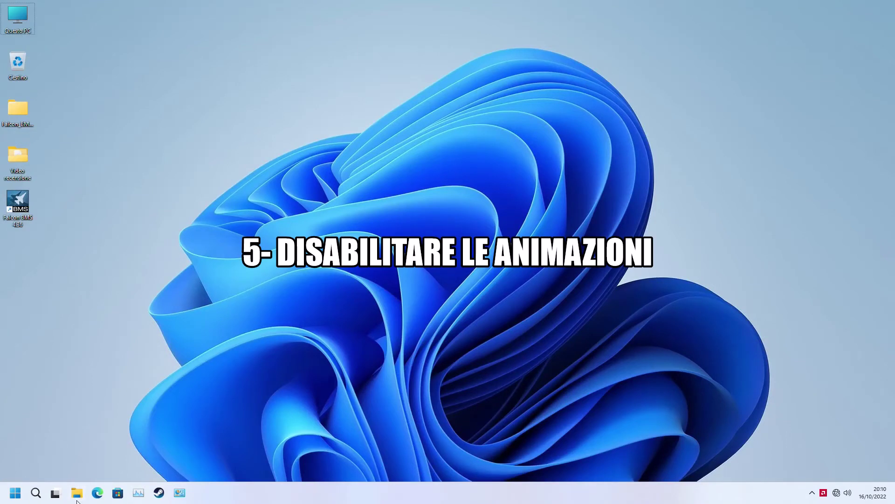
Open the performance options (Opzioni prestazioni) through the advanced system settings of Questo PC.
click(77, 497)
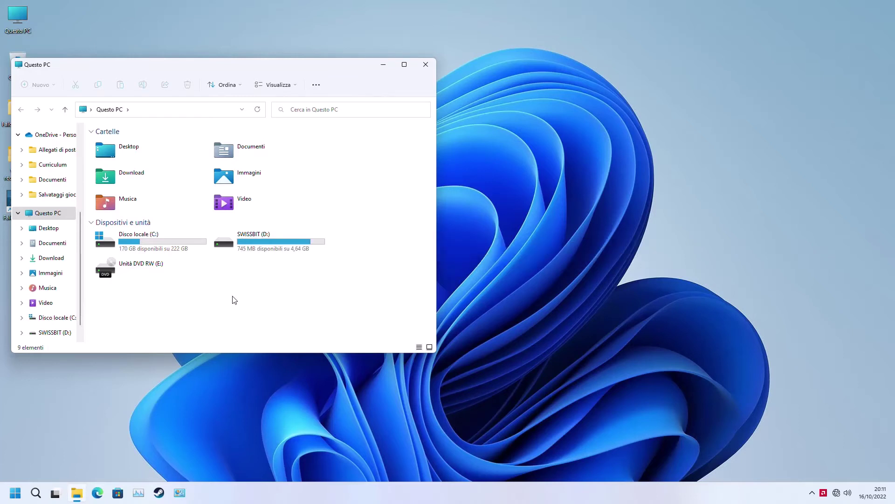
right_click(235, 300)
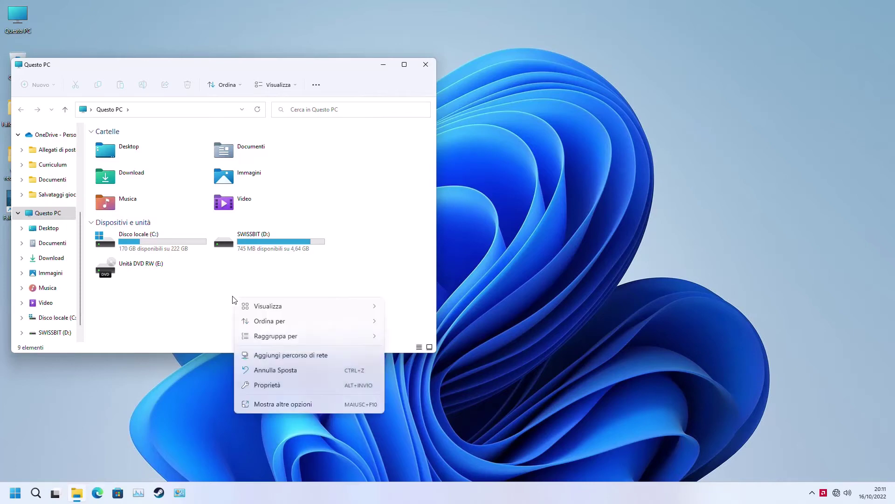
click(260, 383)
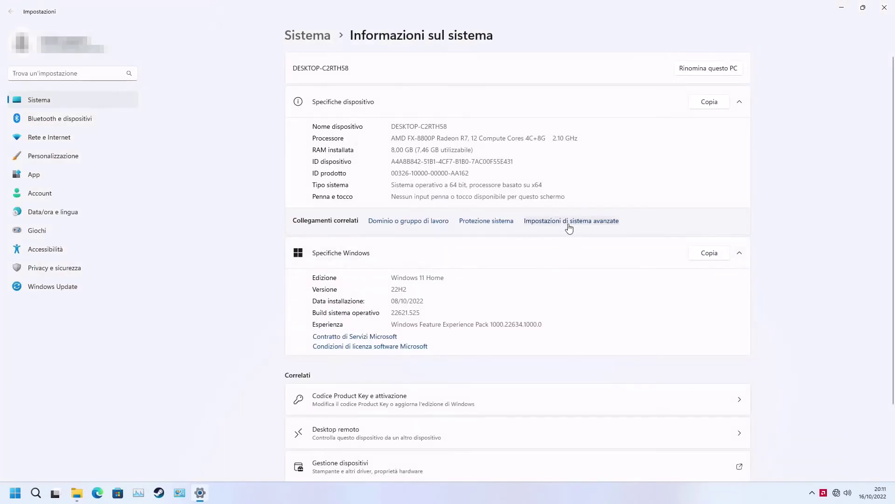
click(569, 223)
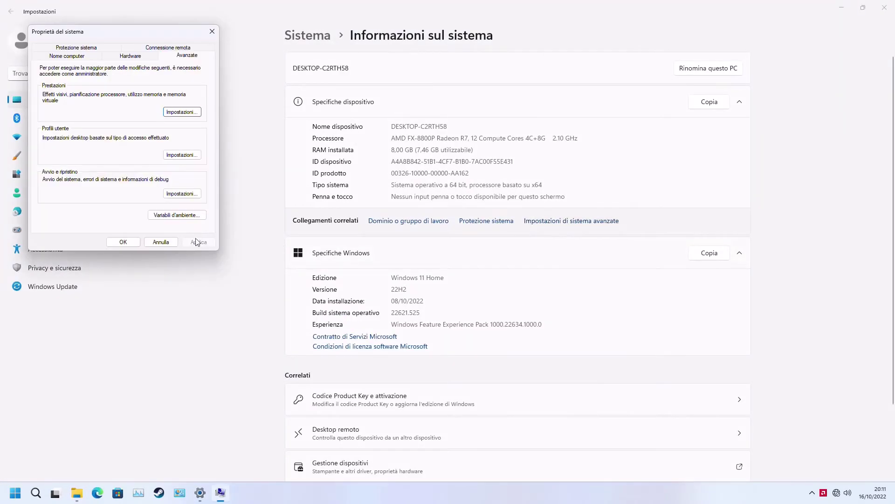
click(182, 112)
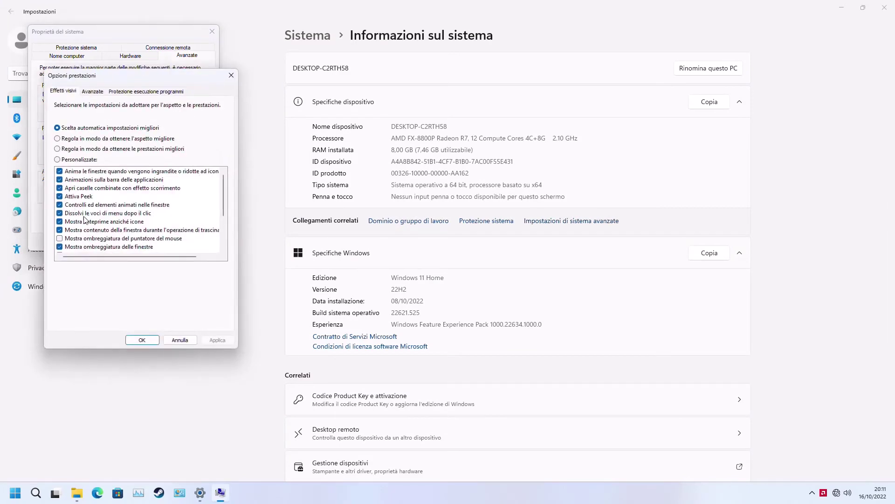
Examine the visual effects list and the other performance option pages, and close all the open windows.
scroll(85, 219, down, 1)
scroll(109, 238, down, 2)
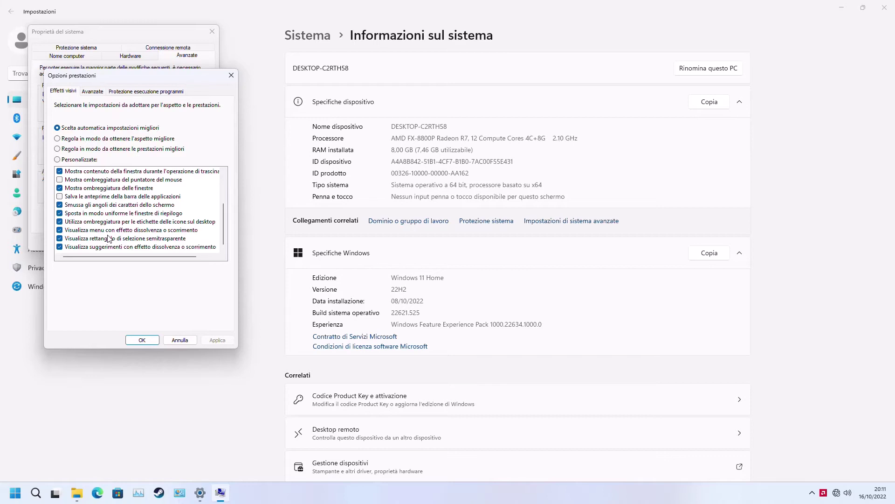
scroll(109, 239, up, 3)
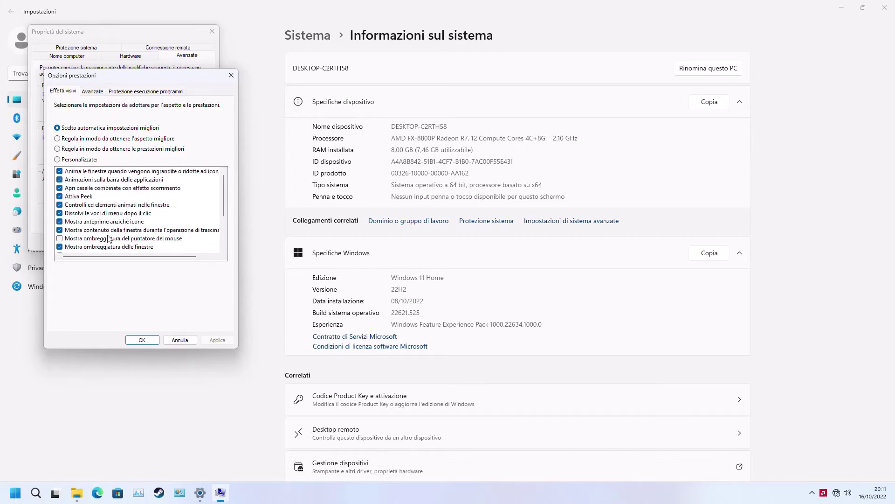
click(91, 92)
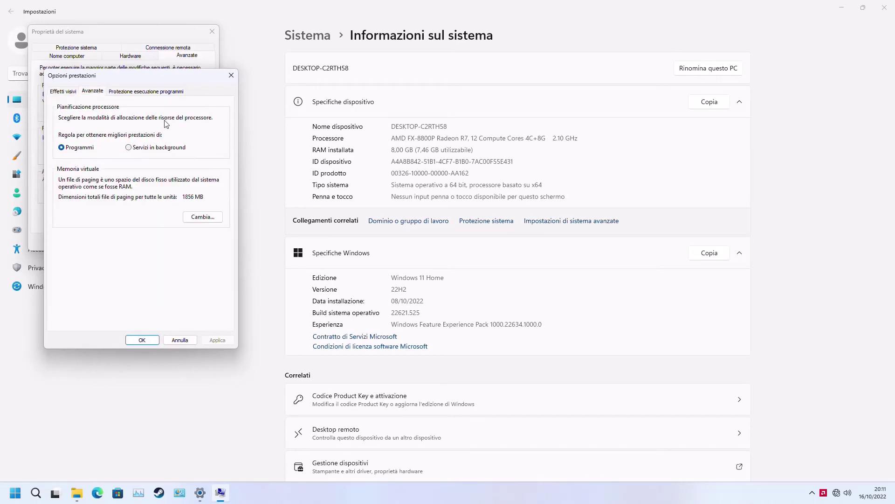
click(172, 93)
click(61, 92)
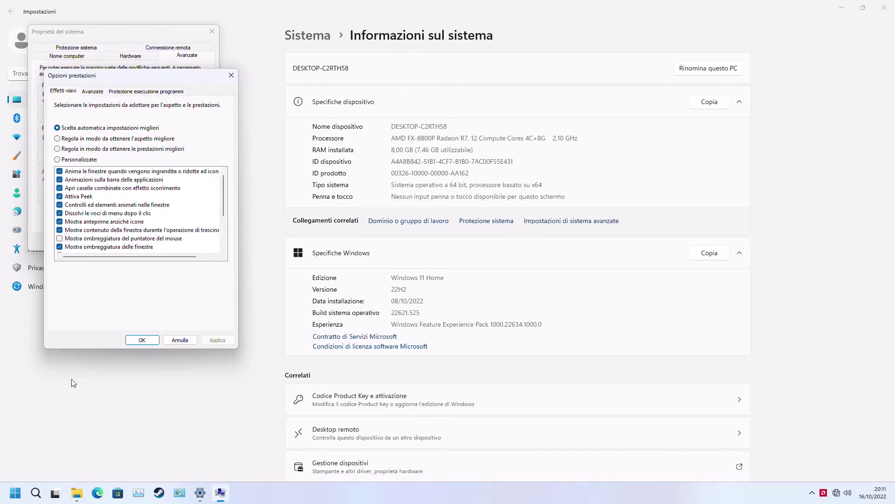
click(142, 340)
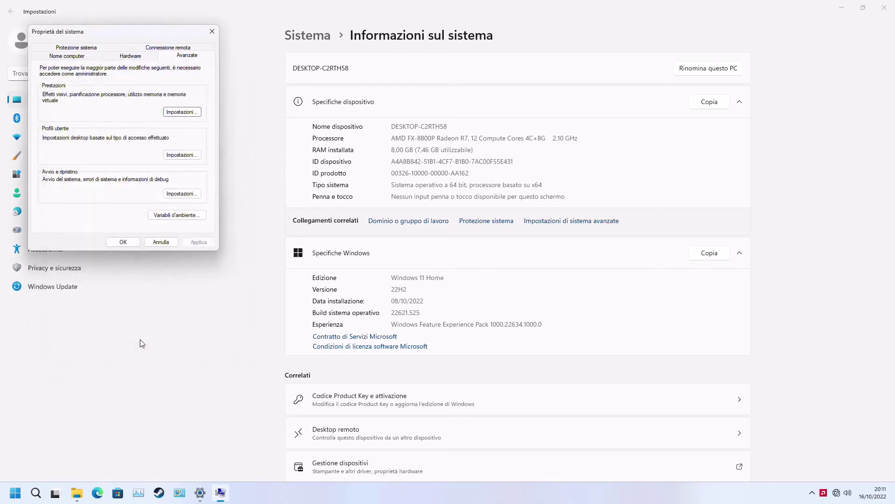
click(123, 242)
click(884, 8)
click(419, 65)
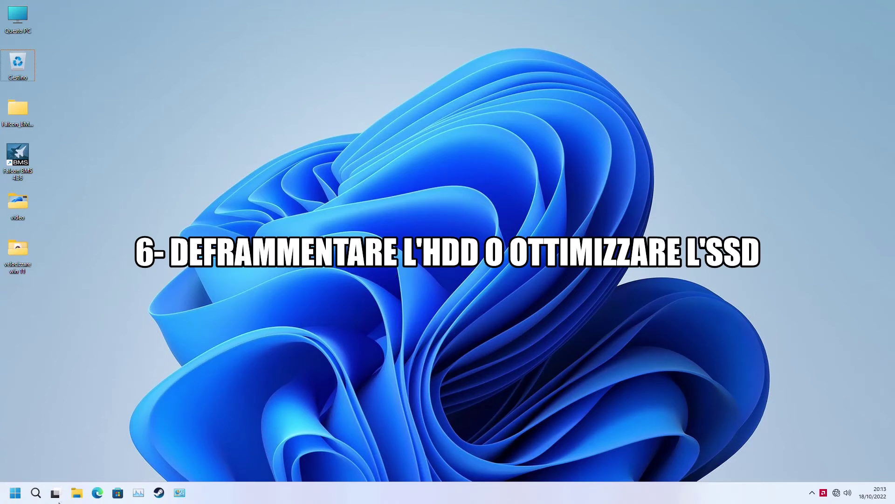
Search Windows for "def" and open Deframmenta e ottimizza unità.
click(33, 498)
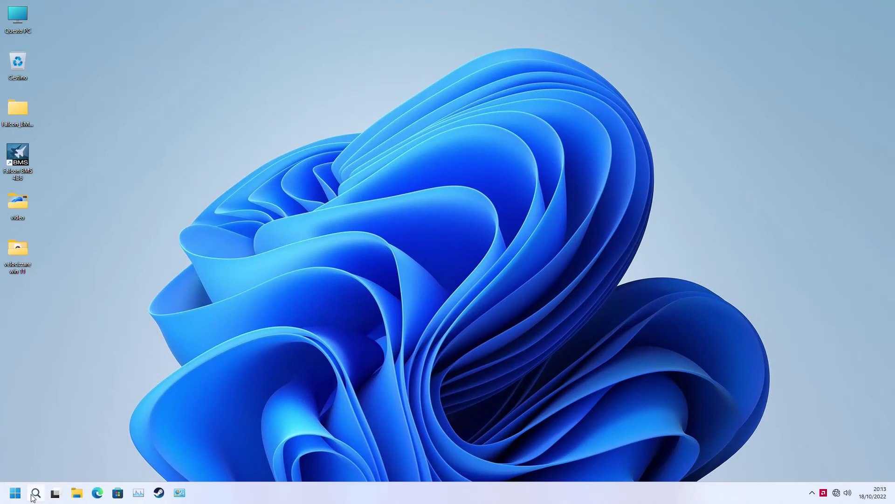
click(33, 496)
text(def)
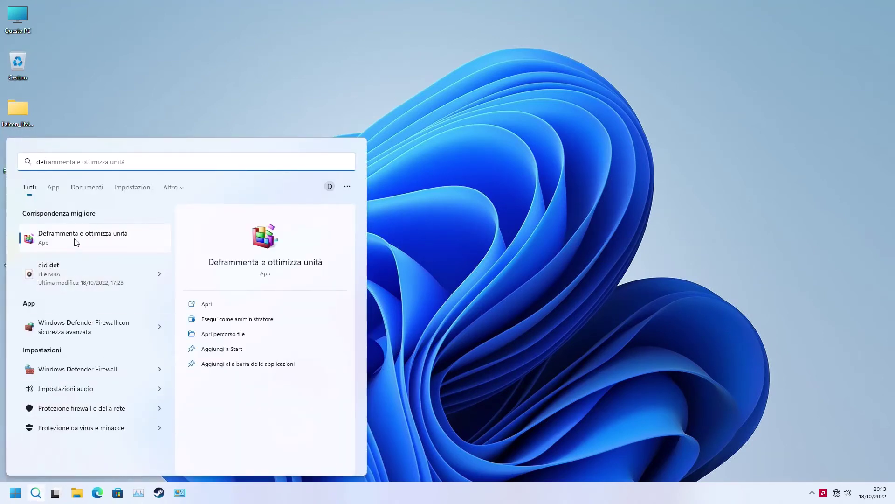
click(263, 262)
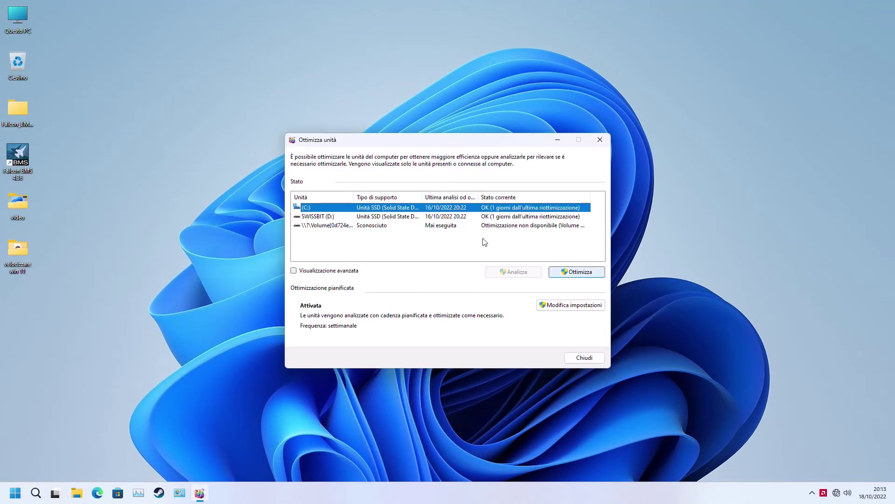
Optimize the C: drive in Ottimizza unità and close the tool.
click(578, 273)
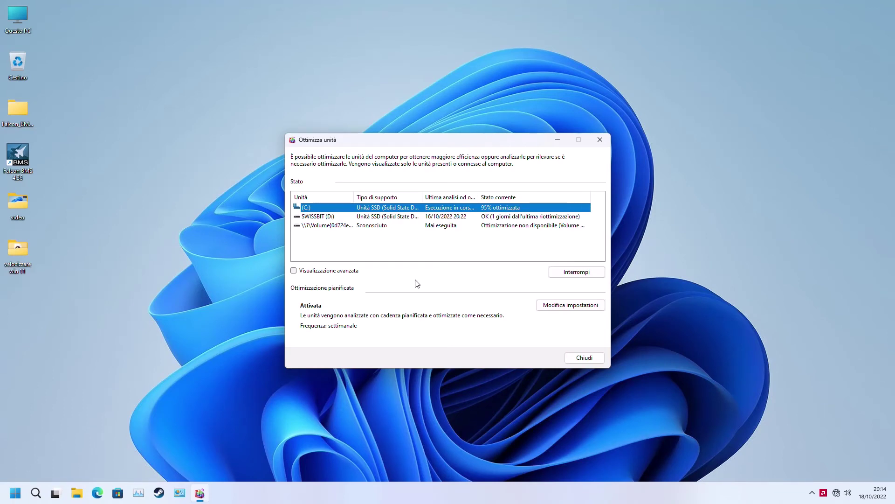
click(584, 358)
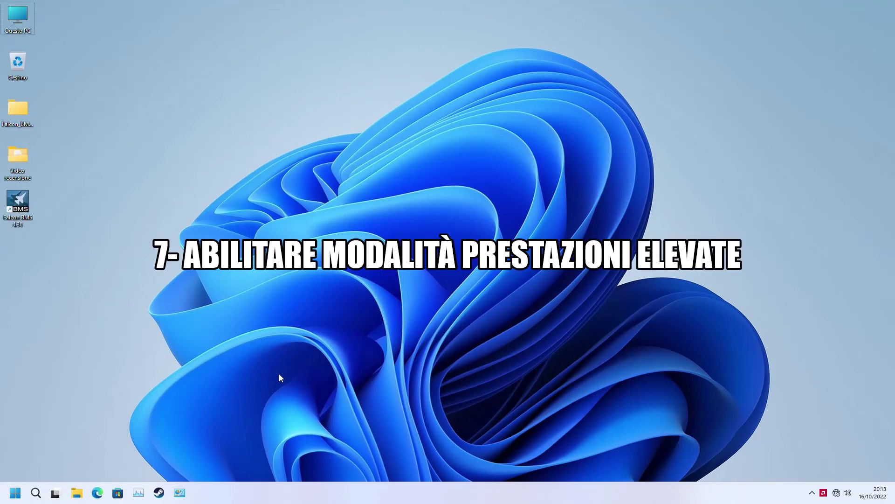
Open Opzioni risparmio energia in Pannello di controllo and expand the additional power plans (Mostra combinazioni aggiuntive).
click(179, 493)
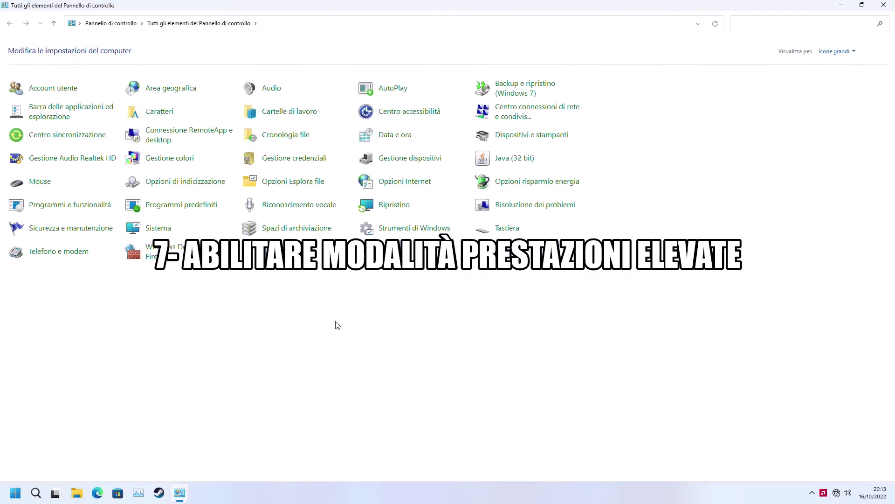
click(523, 189)
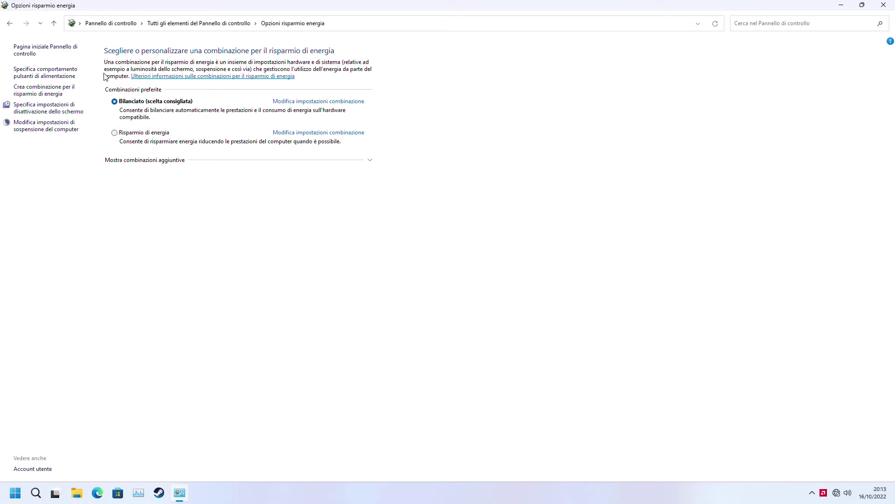
click(134, 161)
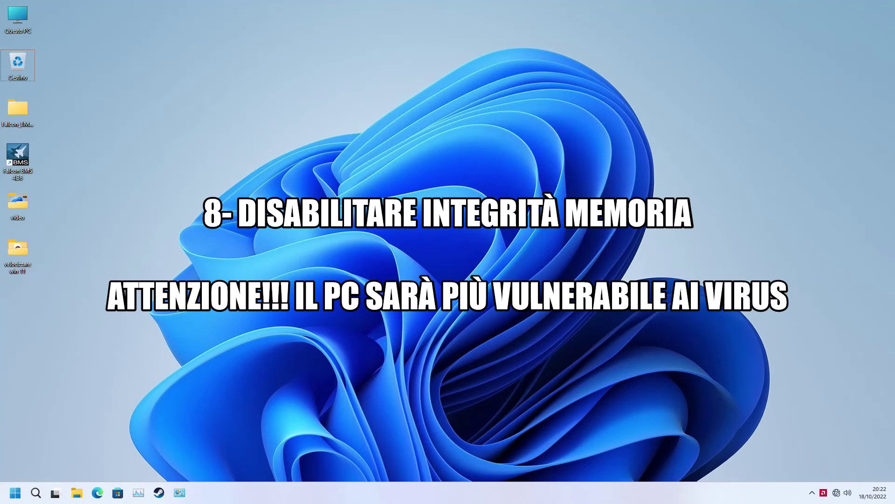
Search Windows for "sicur" and open Sicurezza di Windows.
click(14, 494)
text(sicur)
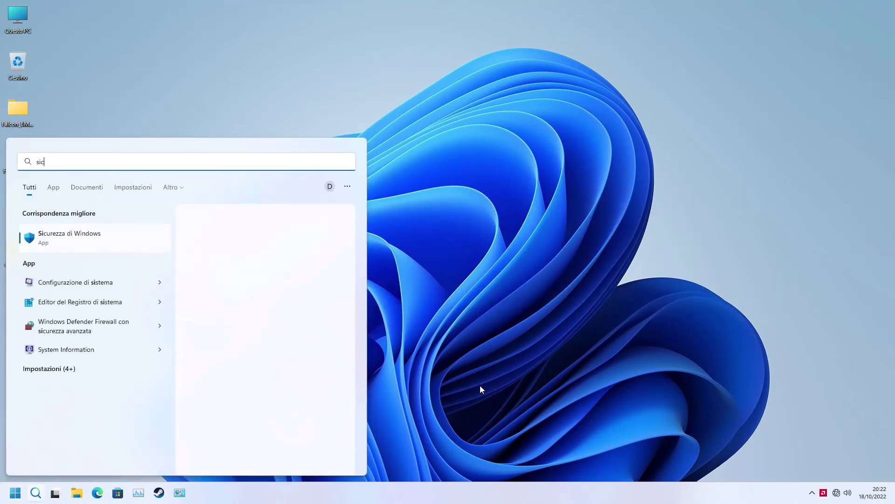
click(265, 263)
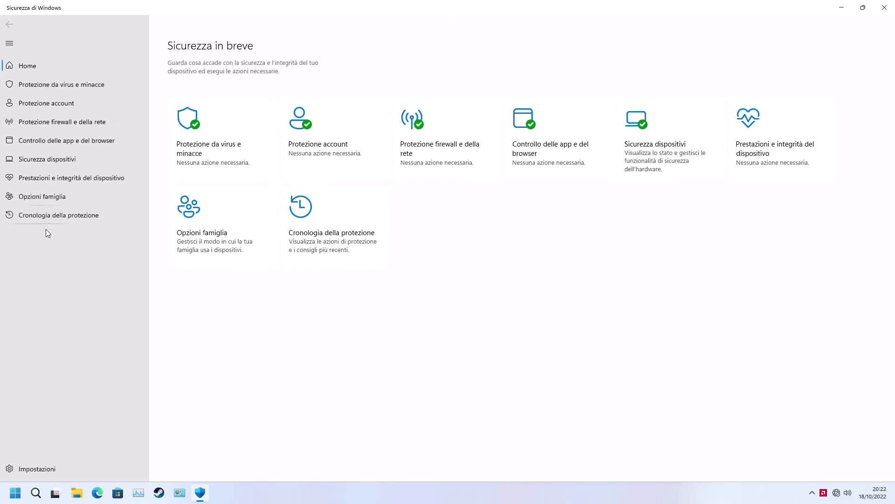
Turn off Integrità della memoria in the Isolamento core details of Sicurezza dispositivi, authorize the change, and close the window.
click(38, 161)
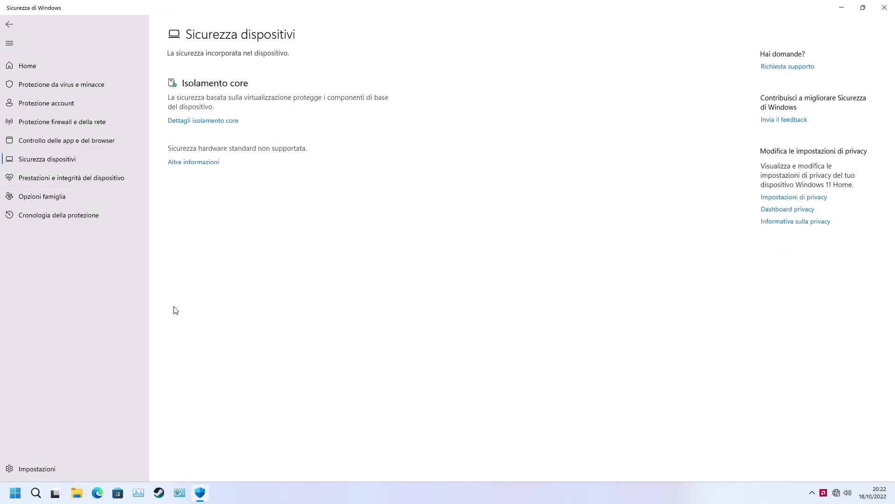
click(200, 121)
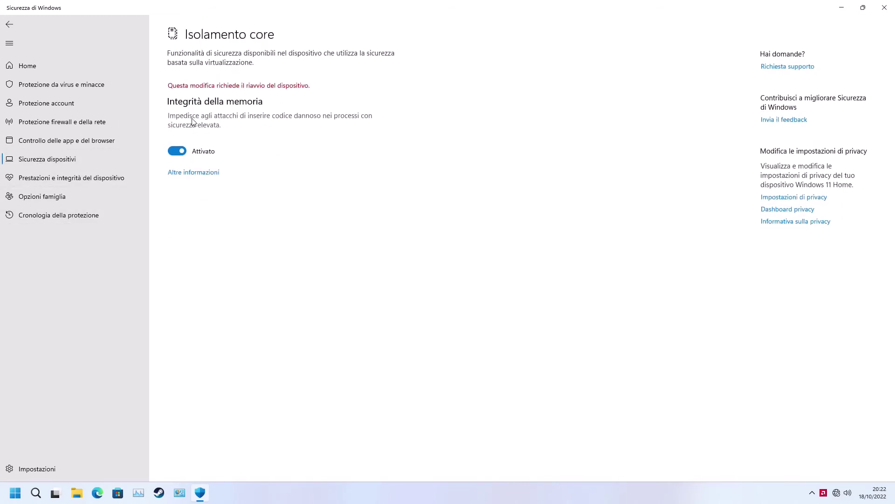
click(177, 151)
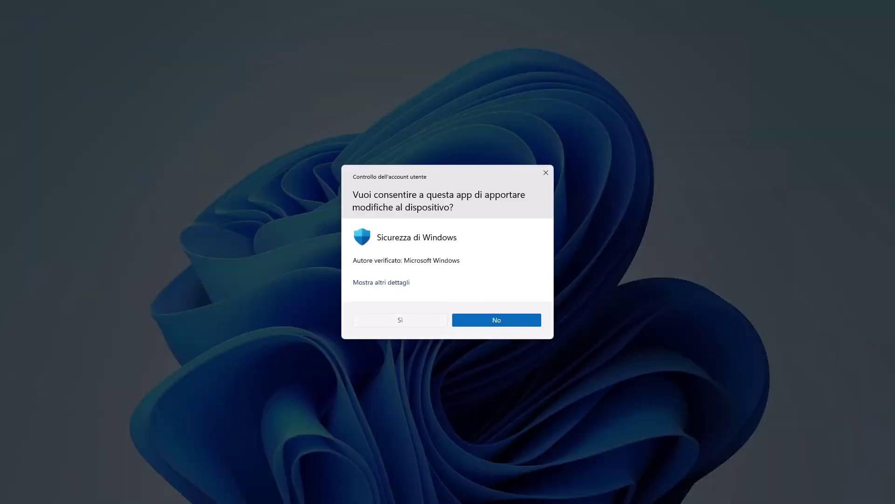
click(430, 321)
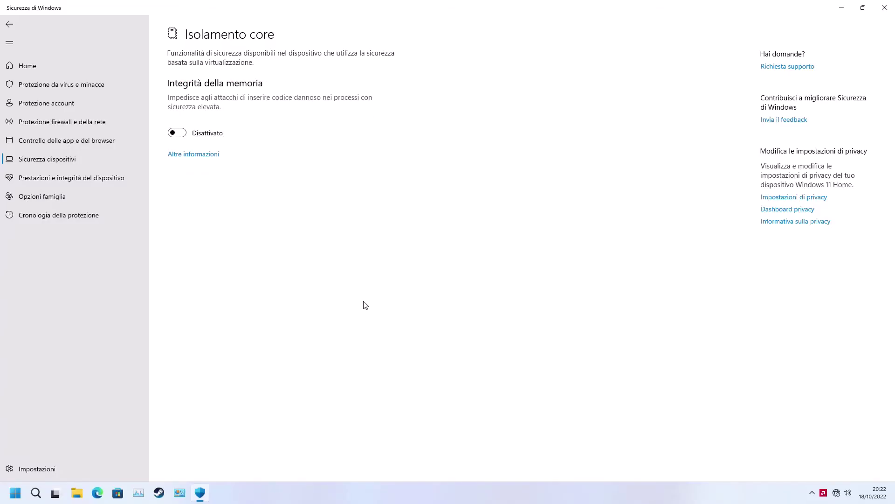
click(884, 7)
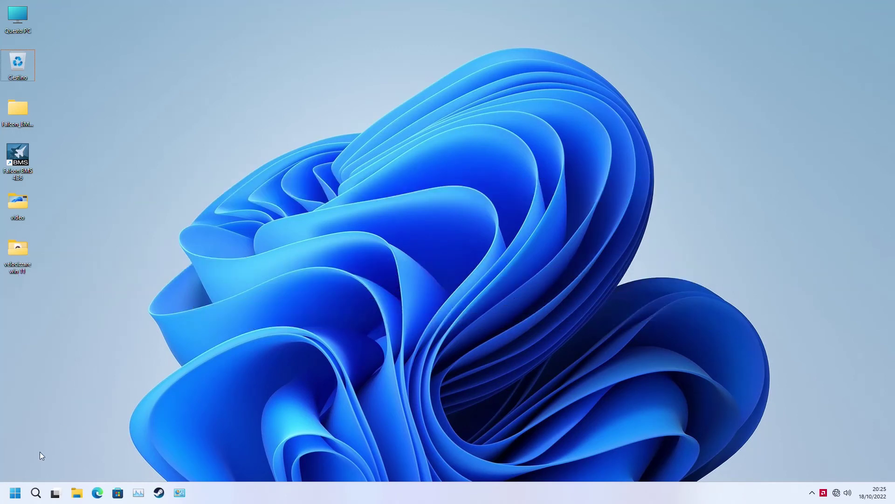
Search Windows for "funzi" and open Attiva o disattiva funzionalità di Windows.
click(16, 493)
text(funzi)
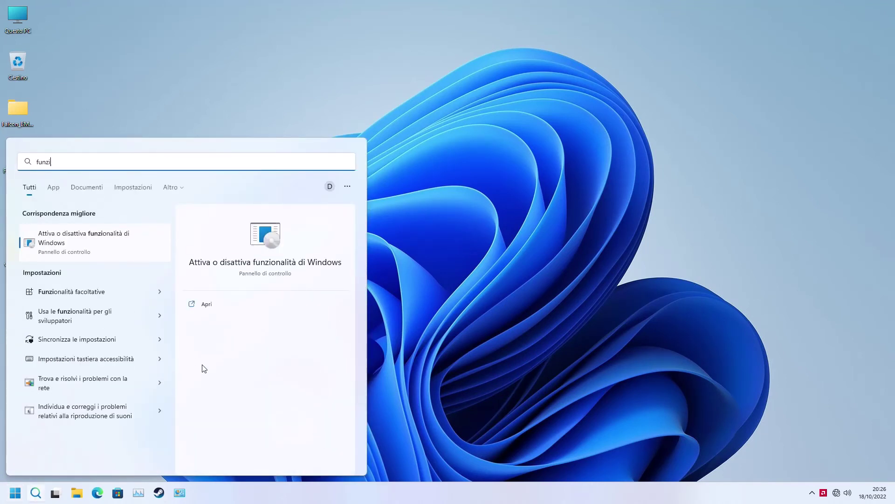
click(66, 243)
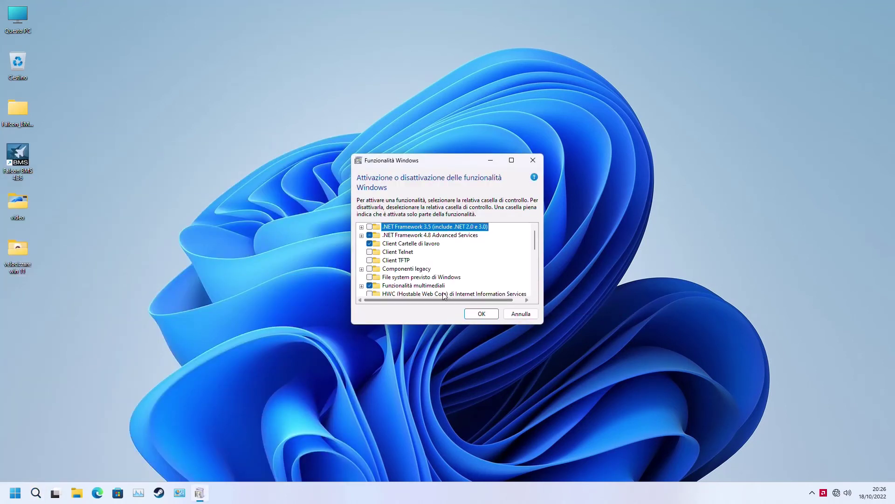
Disable the Piattaforma macchina virtuale feature and apply the change.
scroll(433, 284, down, 6)
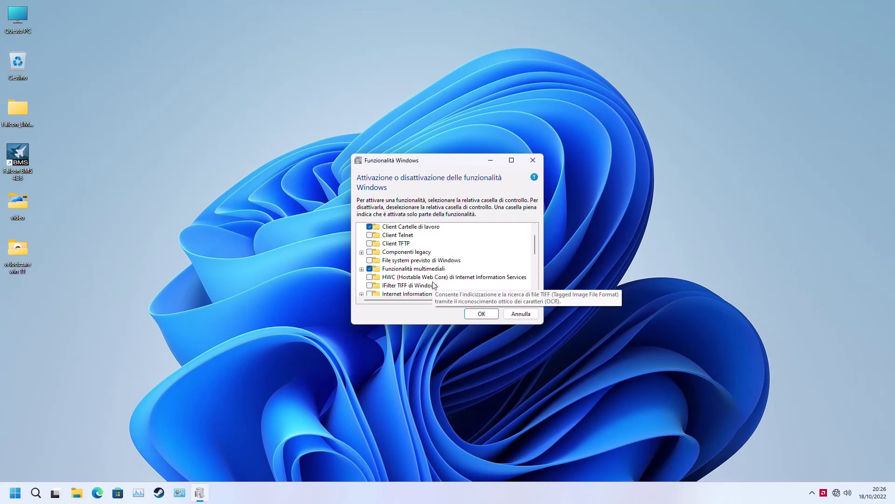
scroll(434, 284, down, 1)
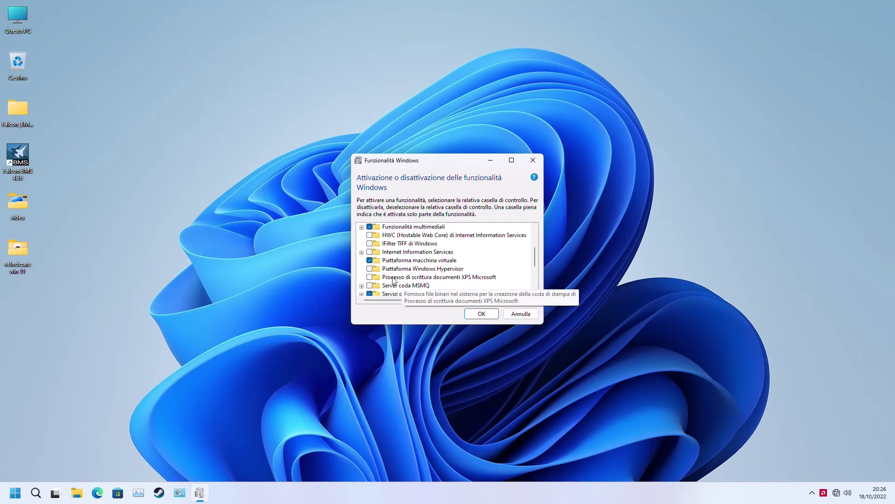
click(369, 260)
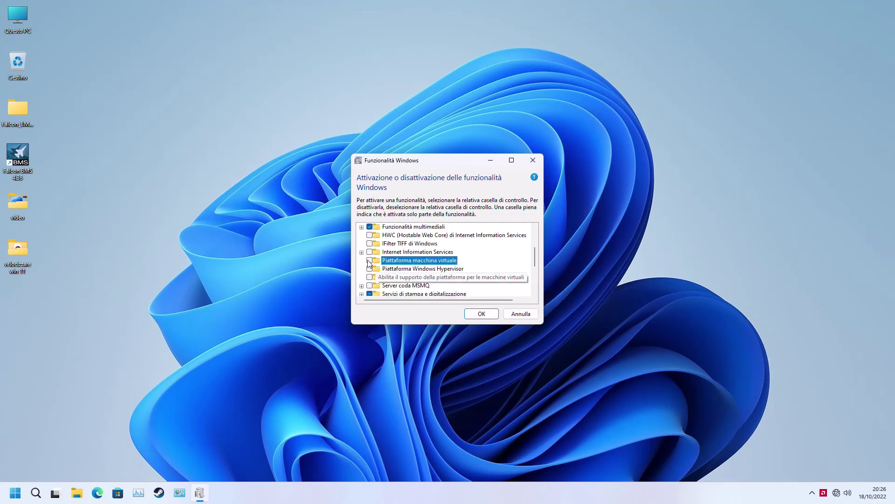
click(482, 314)
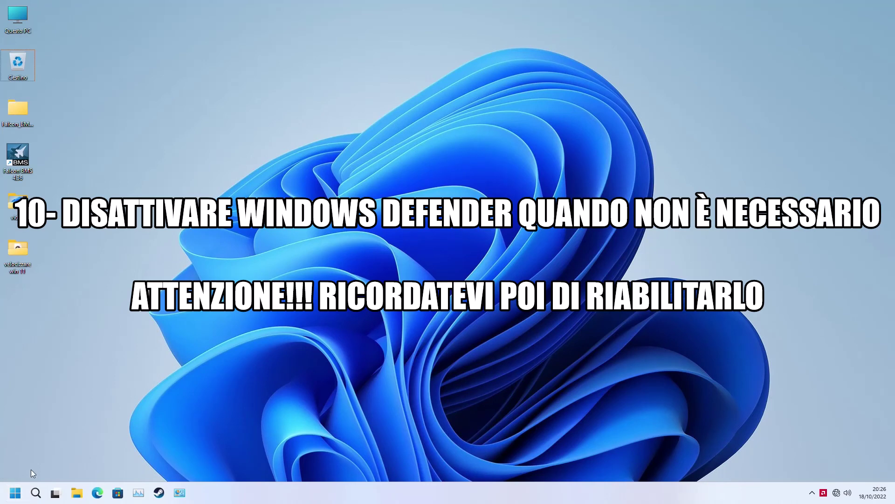
Search Windows for "sicurezza" and open Sicurezza di Windows.
click(15, 493)
text(si)
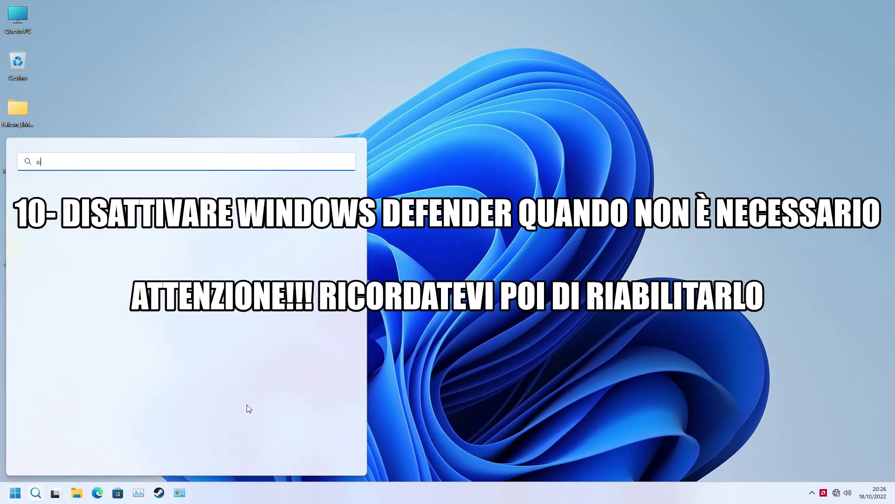
text(curezza)
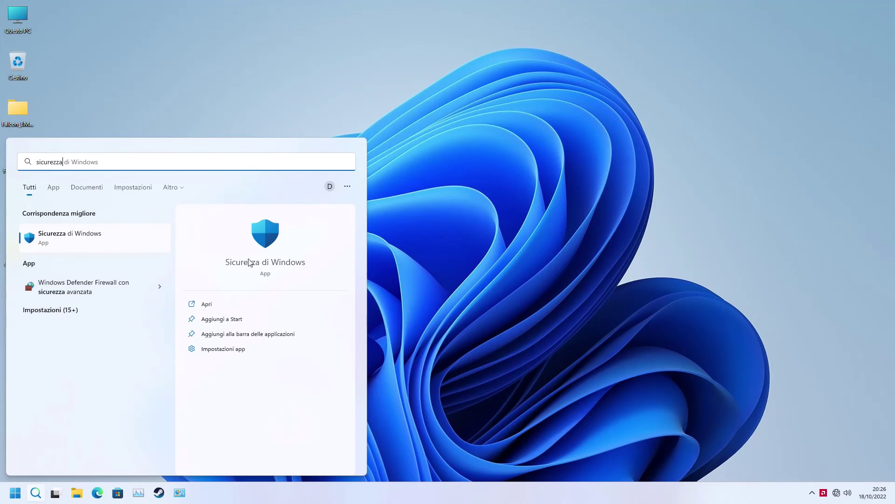
click(249, 260)
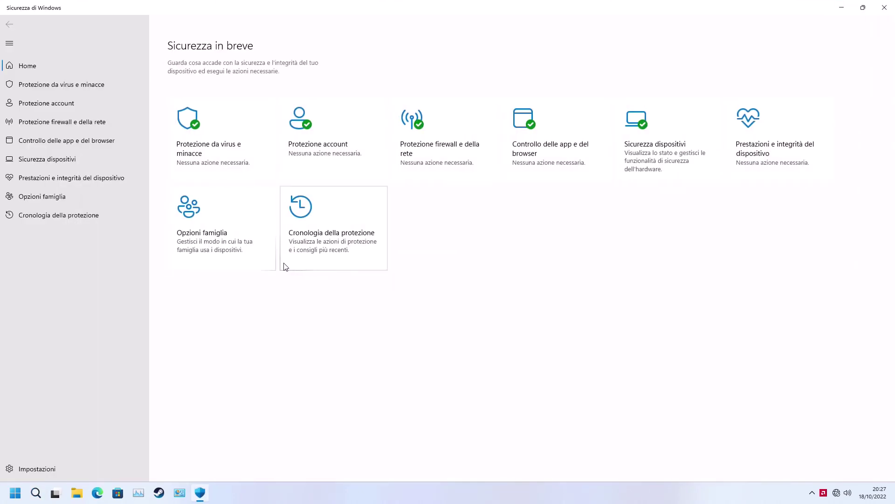
Turn off Protezione in tempo reale in the Protezione da virus e minacce settings, authorize the change, and close the window.
click(208, 164)
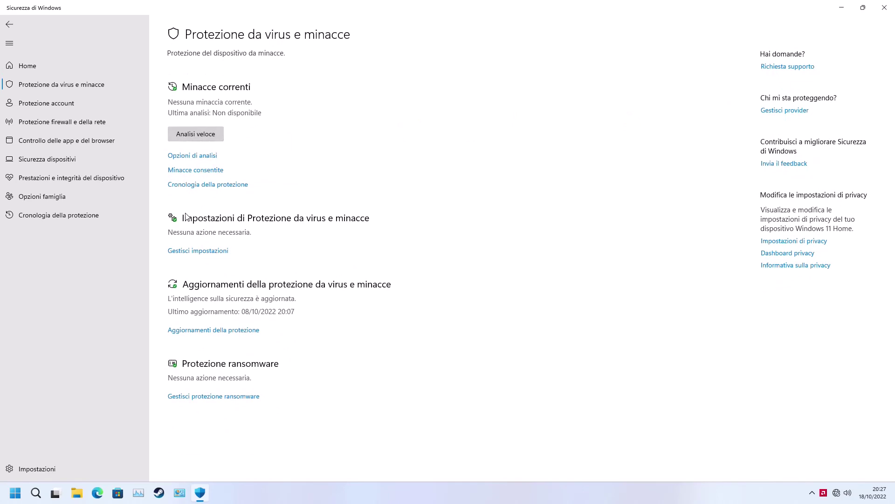
click(185, 251)
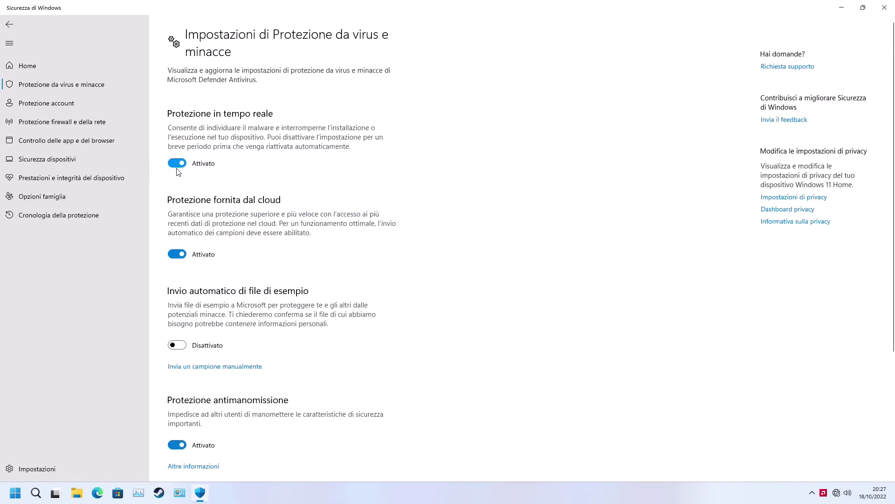
click(178, 164)
click(391, 322)
click(884, 7)
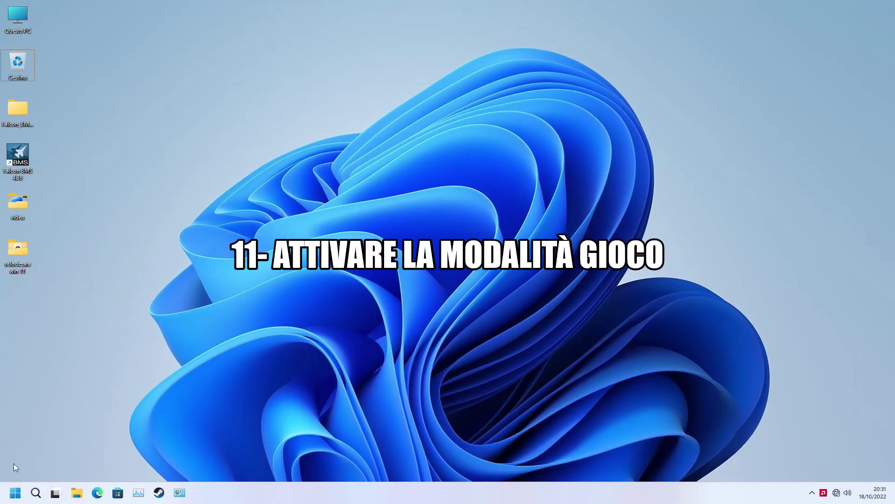
Check the Modalità gioco setting under Giochi in Impostazioni and close the window.
click(15, 492)
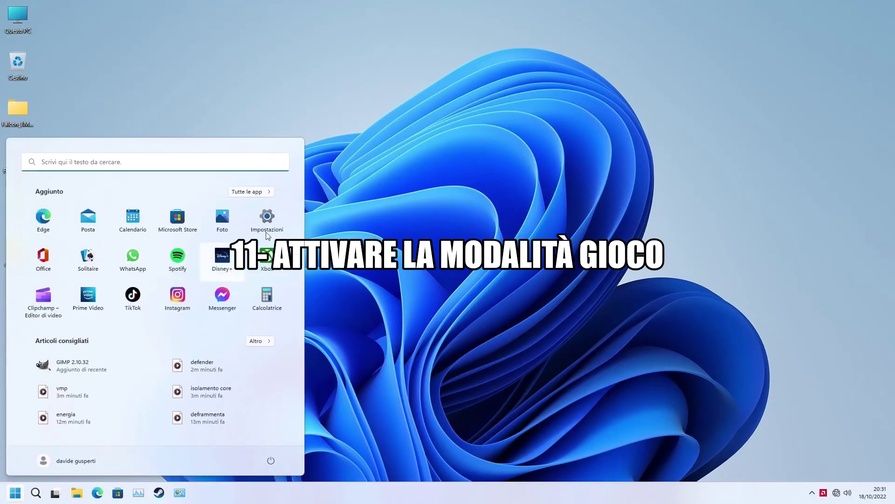
click(267, 220)
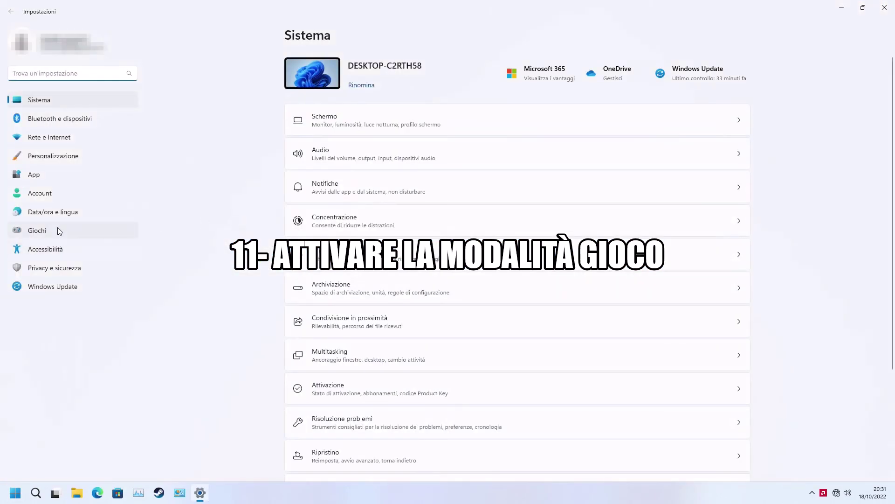
click(59, 231)
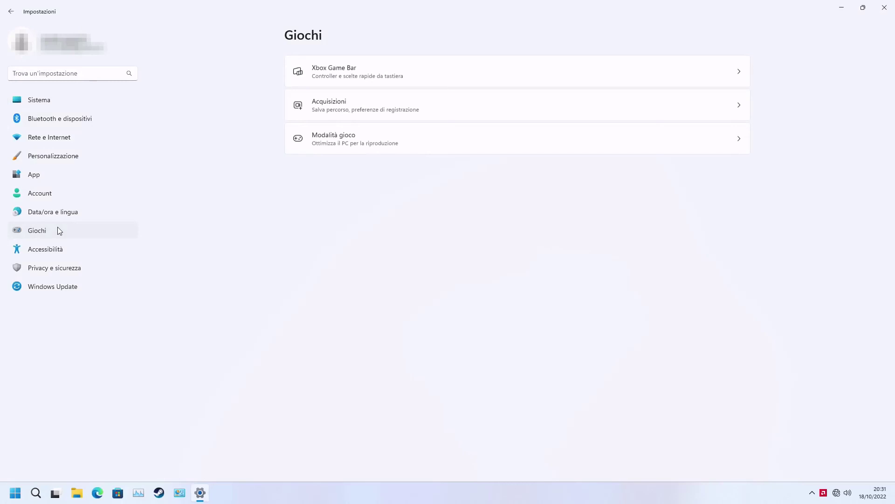
click(355, 133)
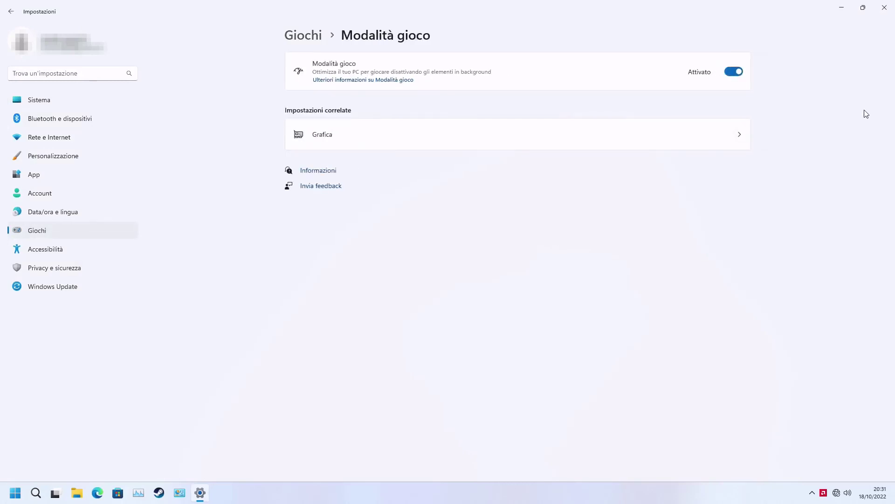
click(886, 11)
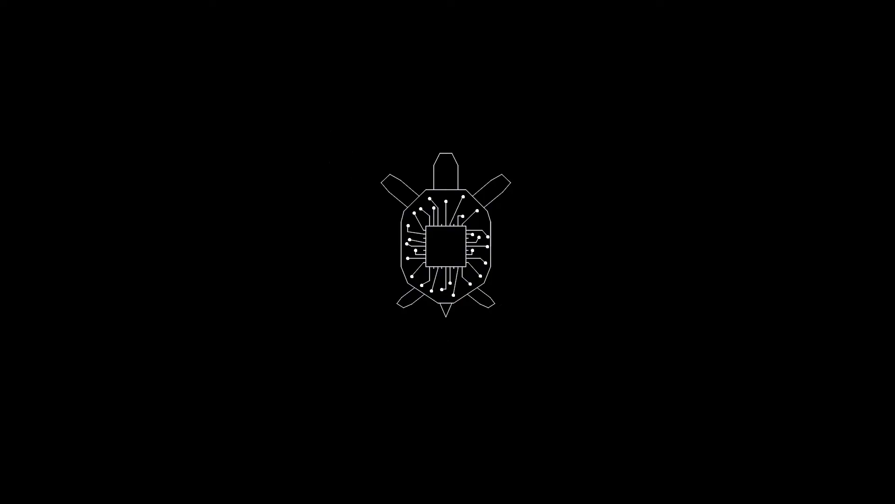